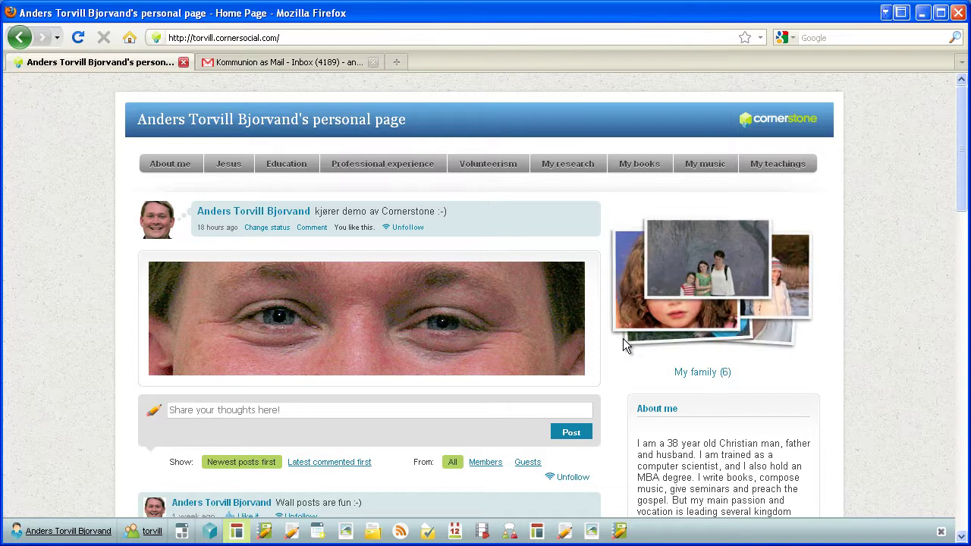
Look at the personal and torvill group menus on the bottom toolbar, then close them
click(64, 531)
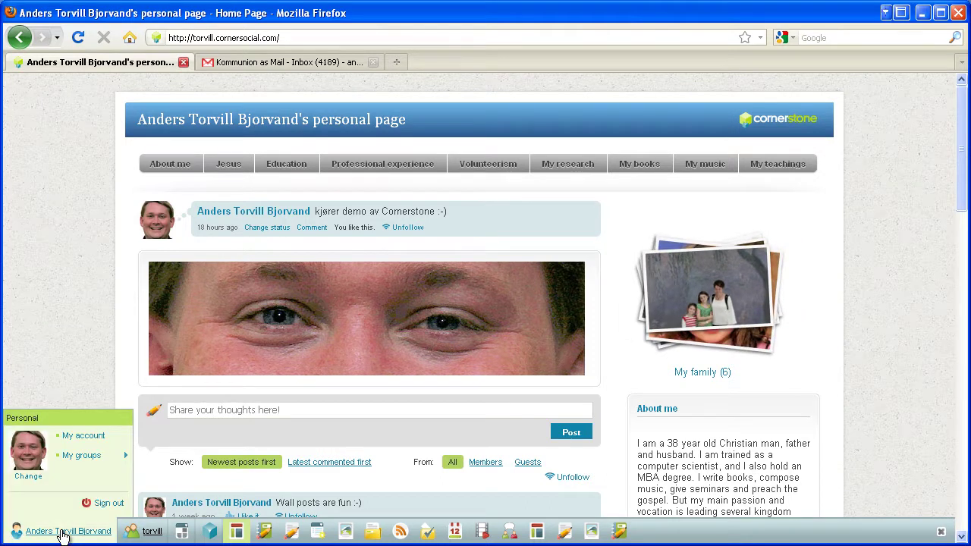
click(148, 531)
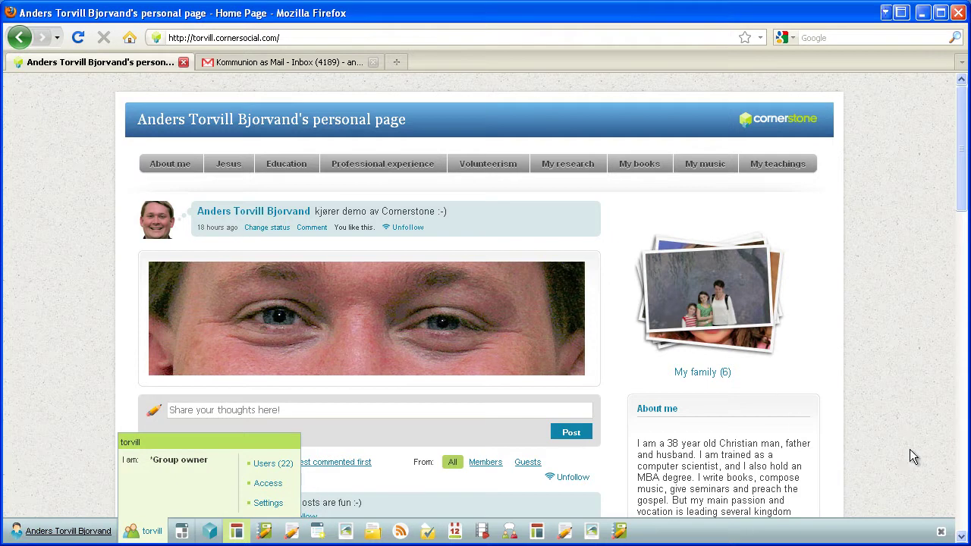
click(944, 502)
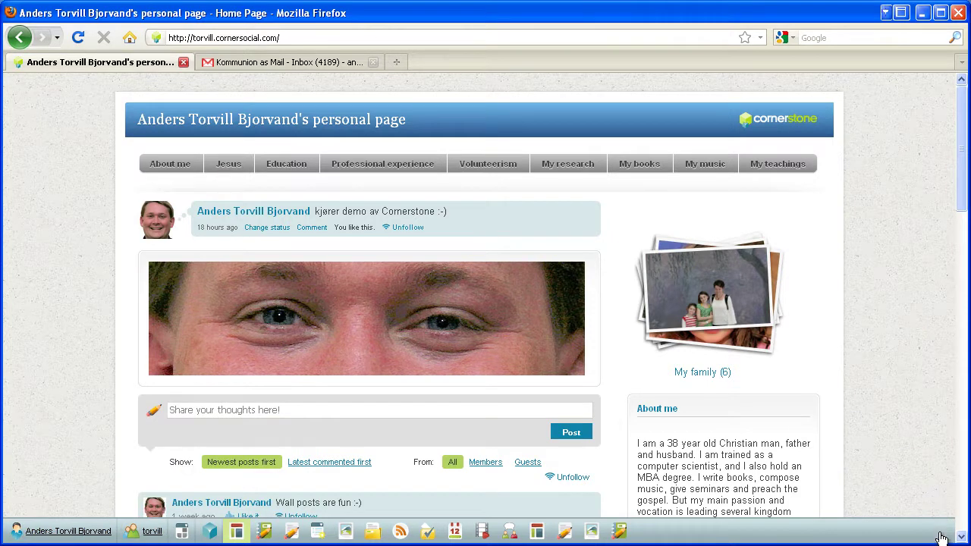
Hide and re-show the bottom Cornerstone toolbar, then bring up the Personal menu
click(940, 531)
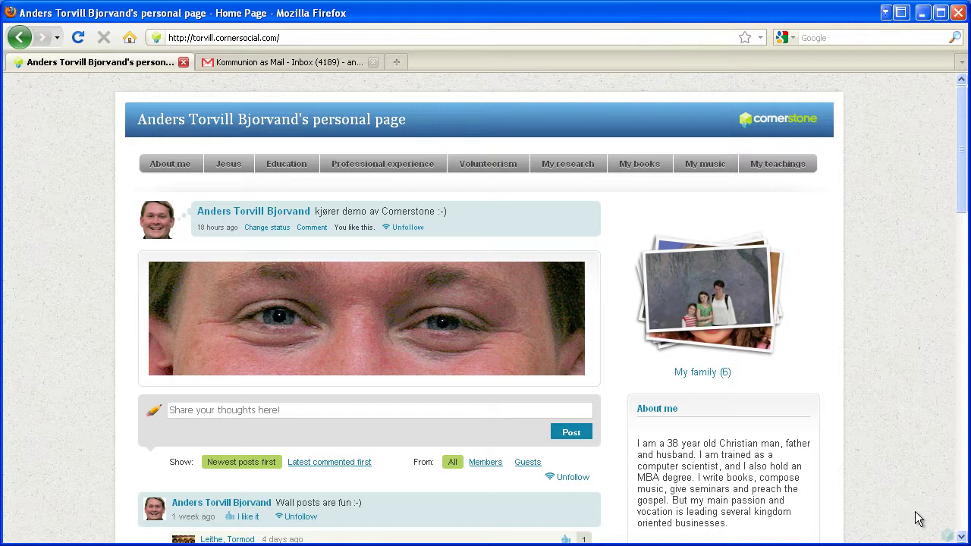
click(947, 537)
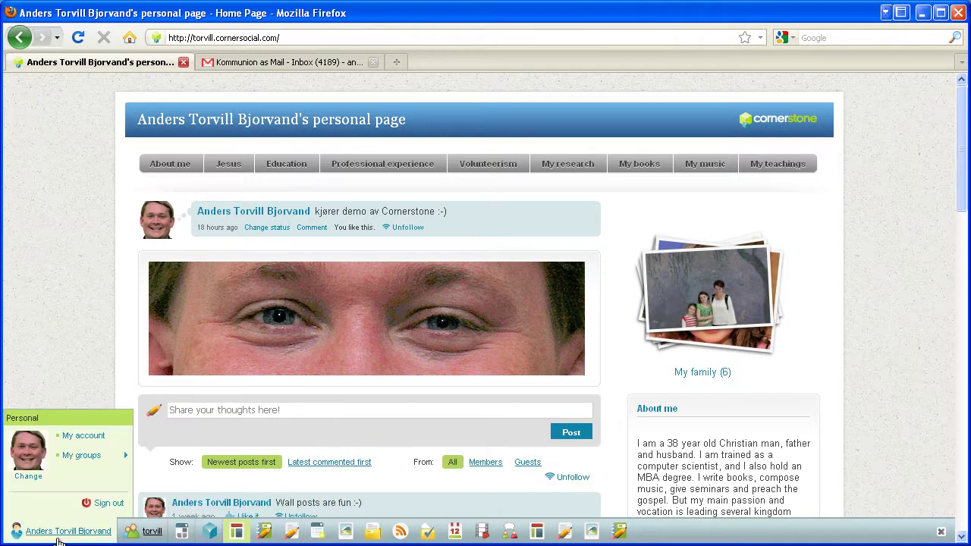
mouse_move(291, 531)
mouse_move(65, 530)
Open My account and scroll through the account details and contact information forms
click(84, 437)
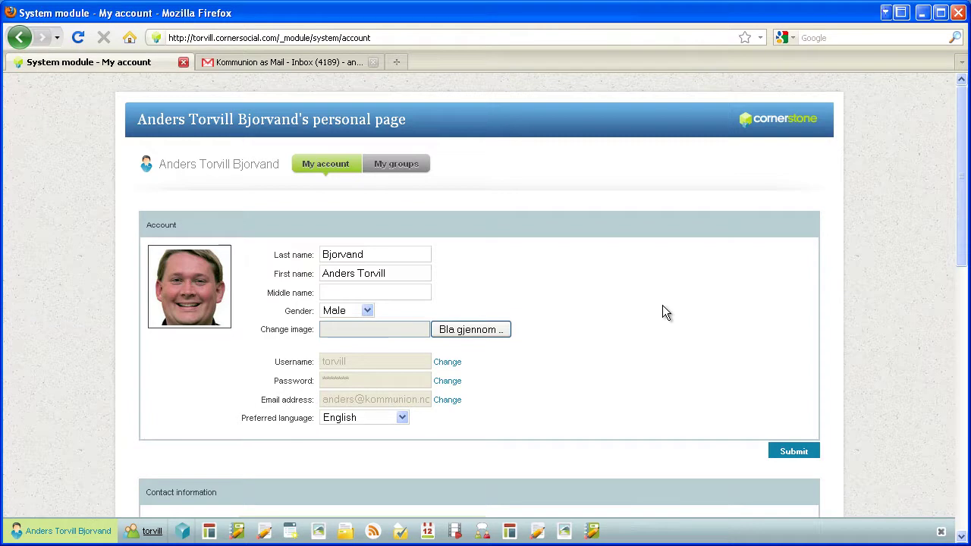
scroll(662, 309, down, 4)
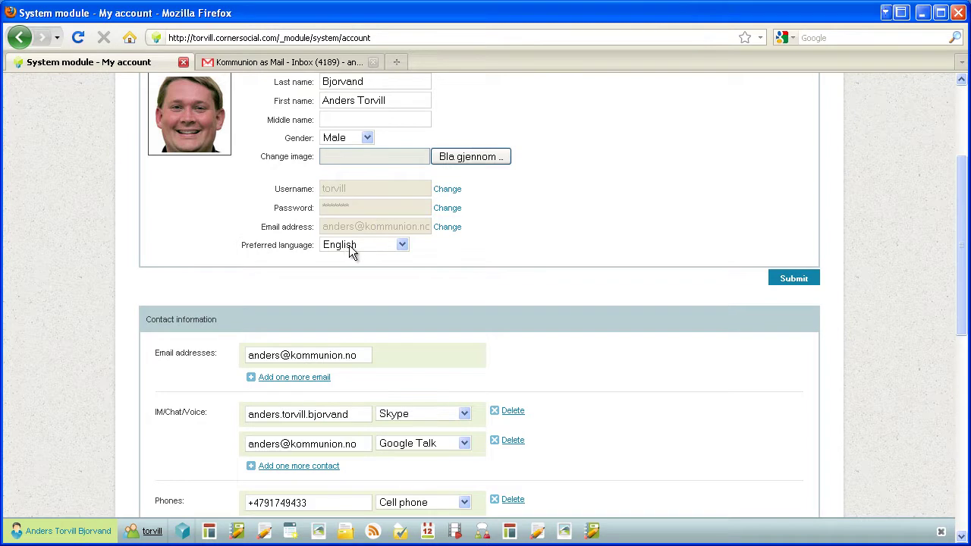
drag(959, 230, 922, 138)
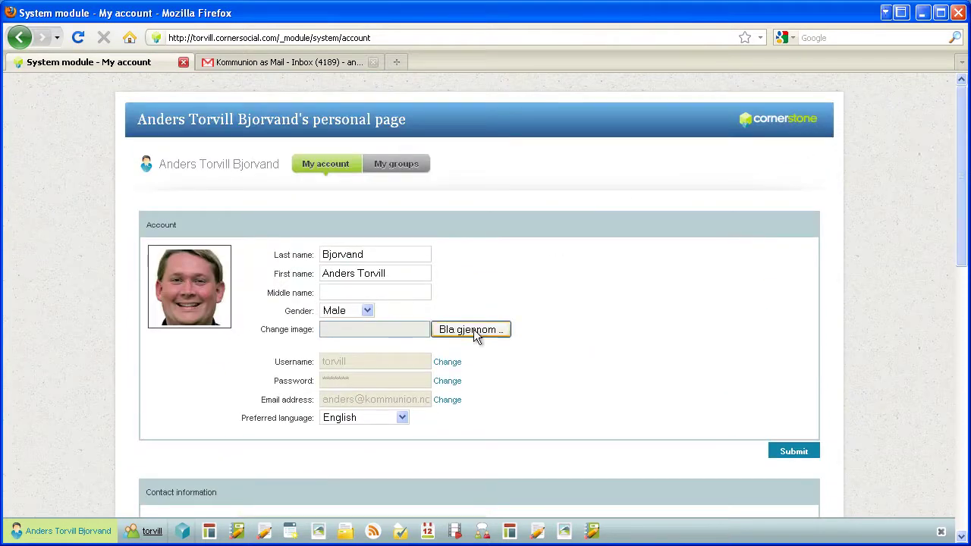
Upload cornerstone_29_small.jpg from Skrivebord as the profile image and submit the account form
click(454, 334)
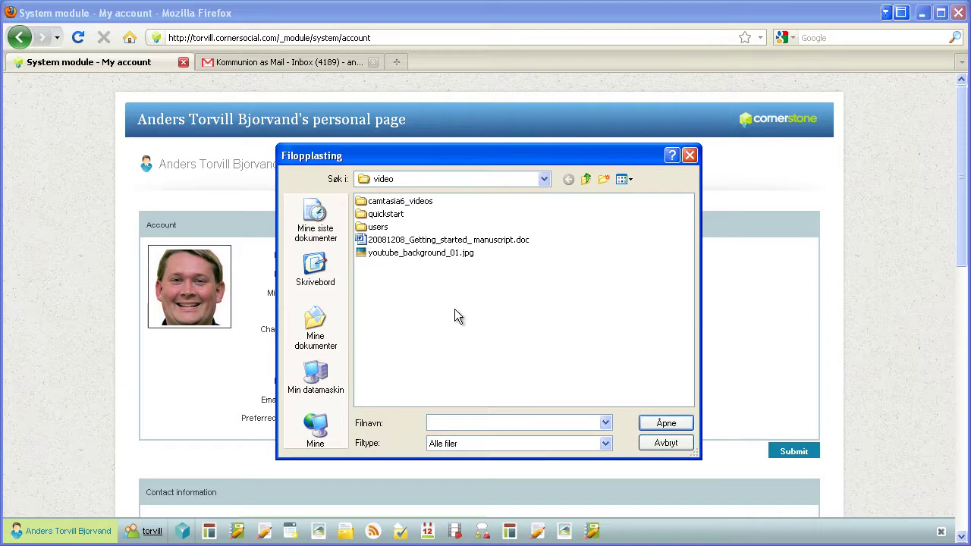
click(303, 261)
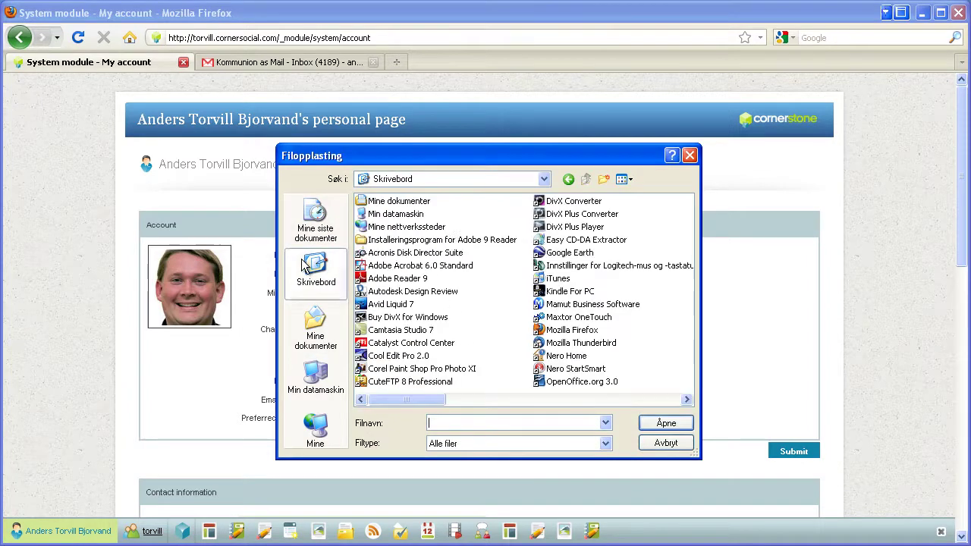
click(630, 400)
click(636, 400)
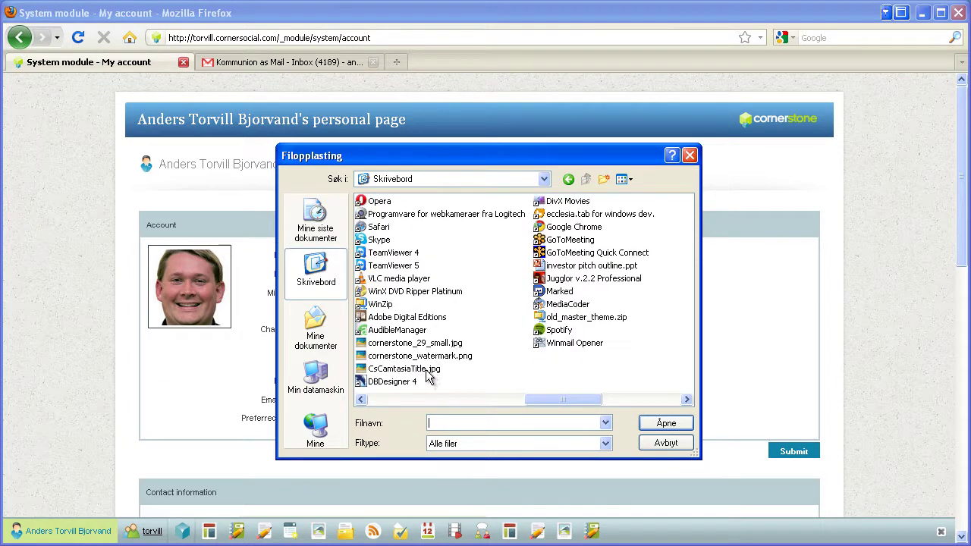
click(424, 344)
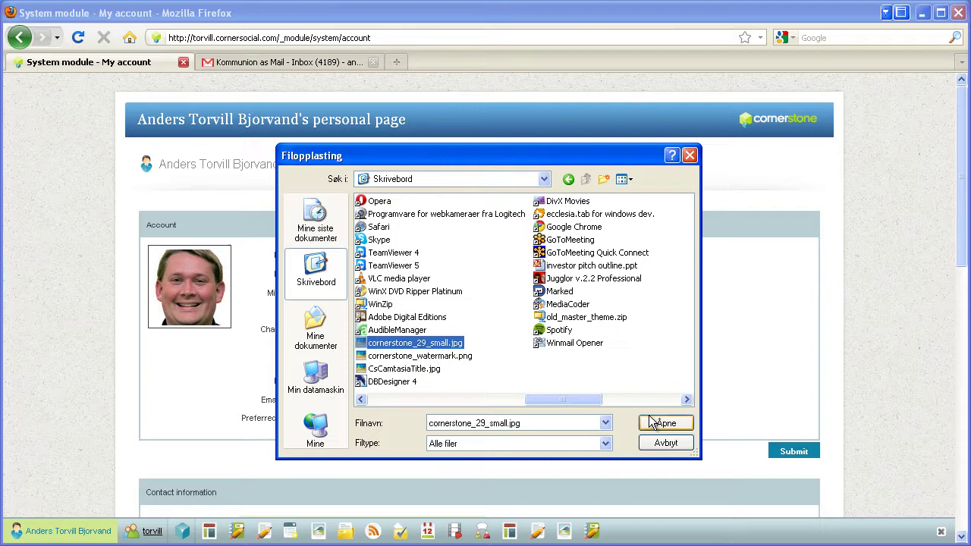
click(653, 423)
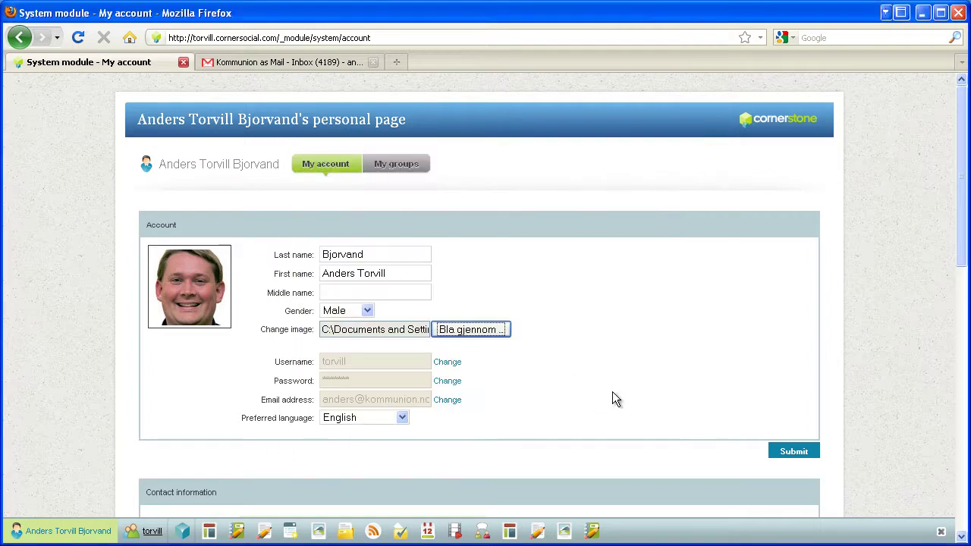
click(789, 452)
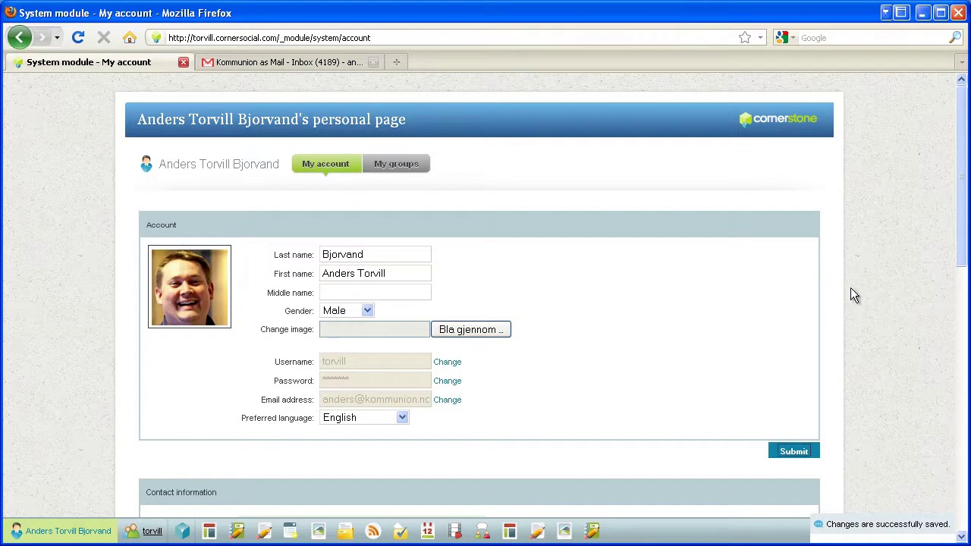
Add a second email address field, fill in the extra email address, and scroll down to the addresses
drag(961, 243, 945, 377)
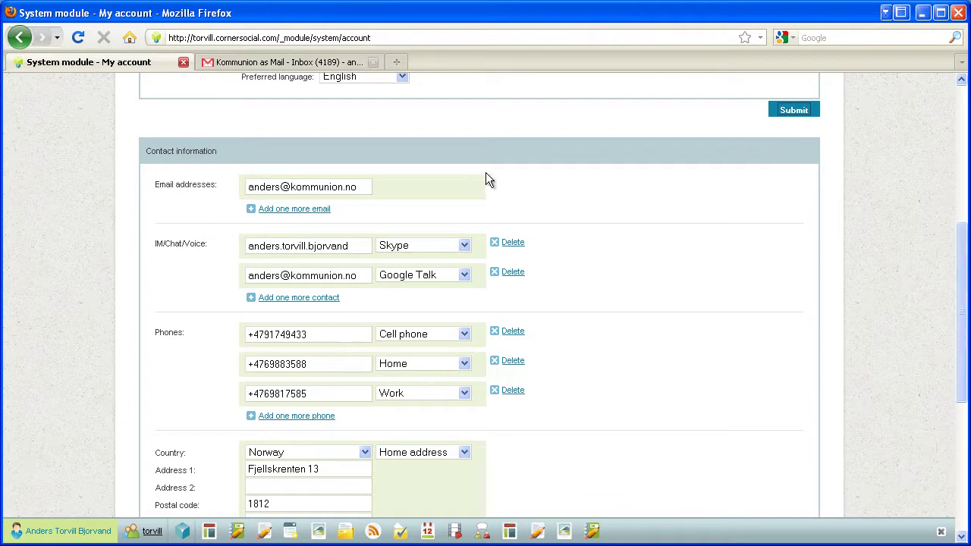
click(282, 211)
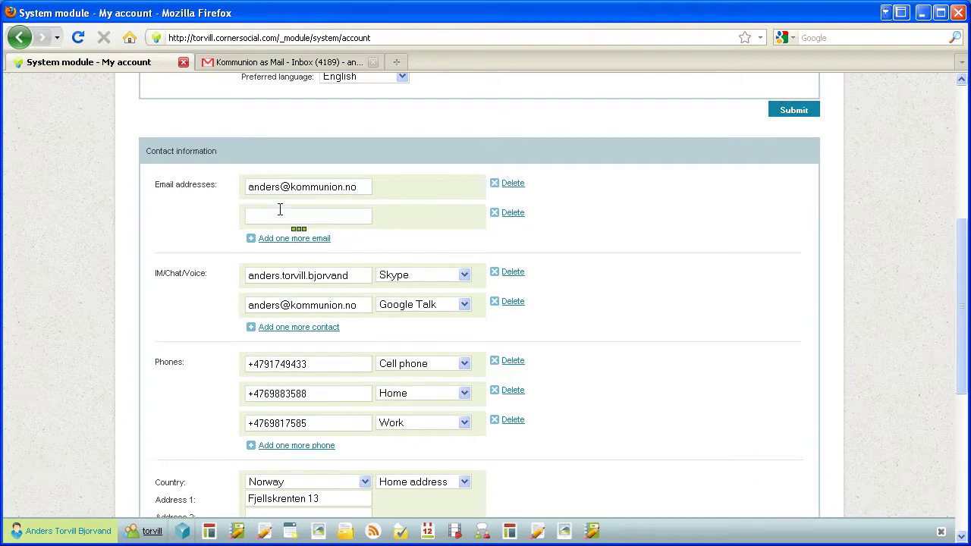
scroll(624, 279, down, 2)
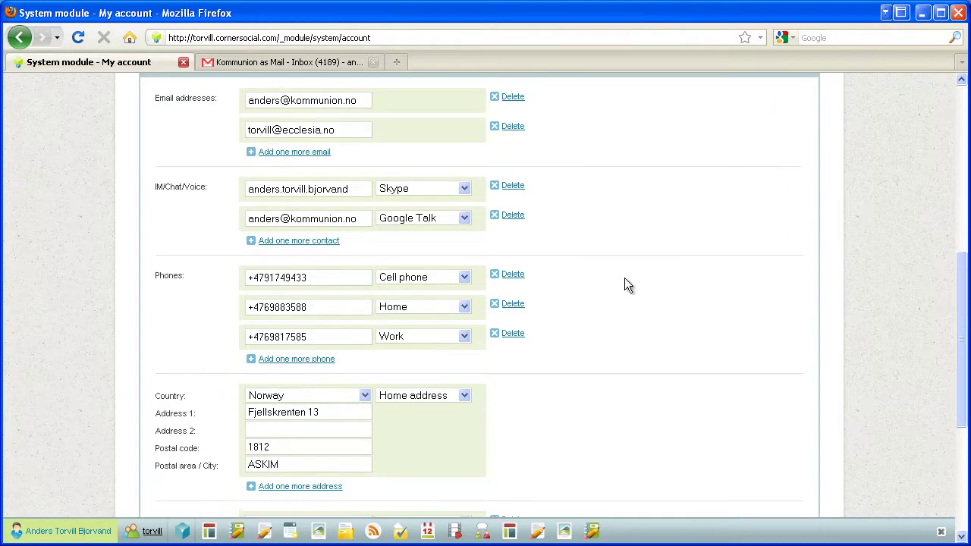
scroll(624, 278, down, 2)
scroll(624, 277, down, 2)
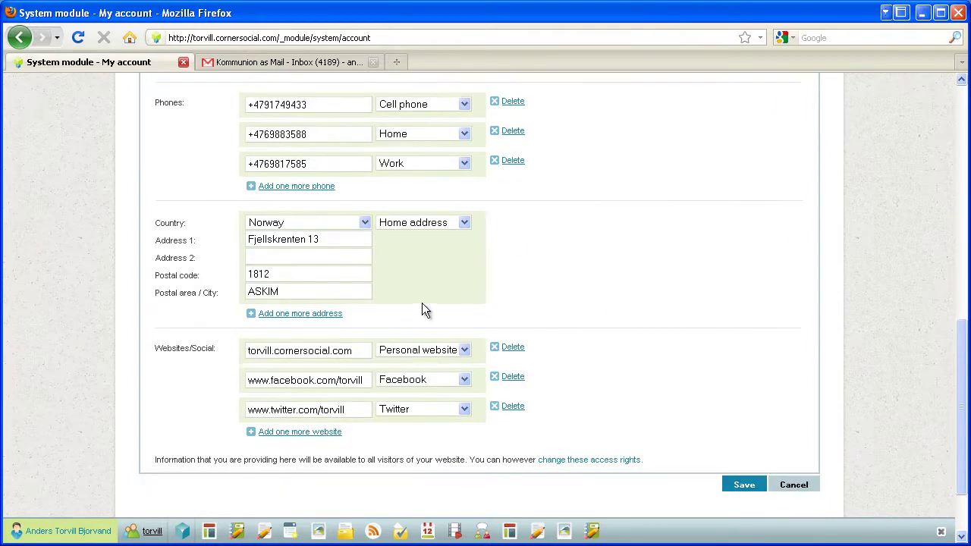
Add another address entry with country Norway and type Work address
click(299, 314)
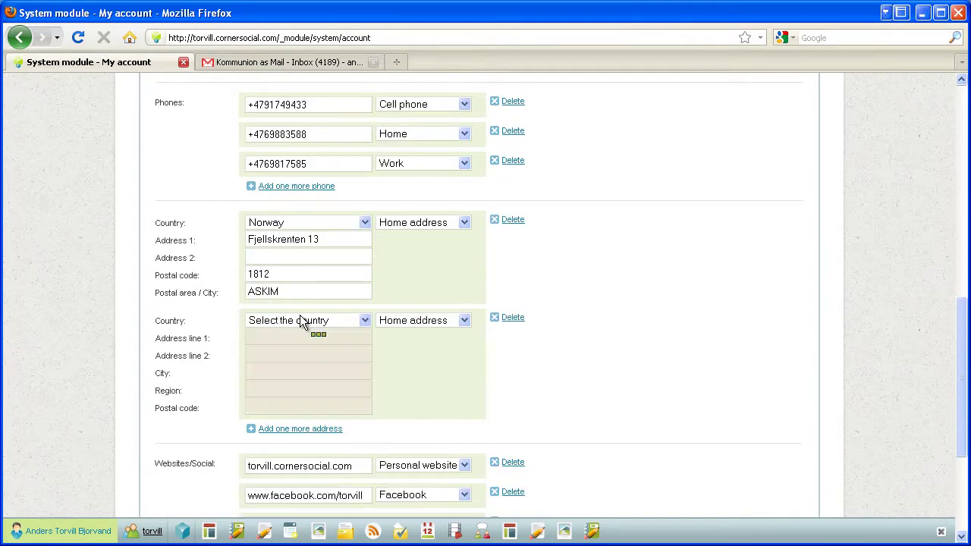
click(315, 323)
text(norw)
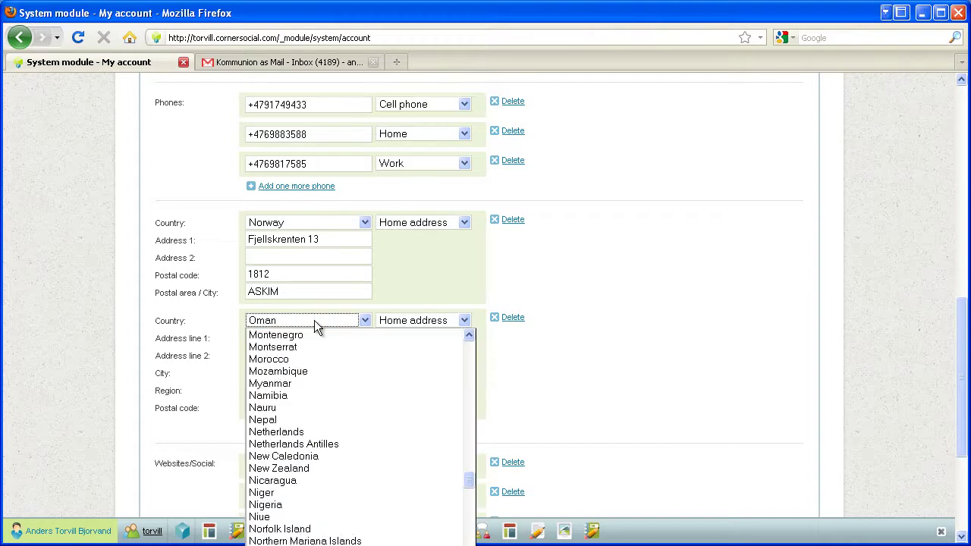
key(Tab)
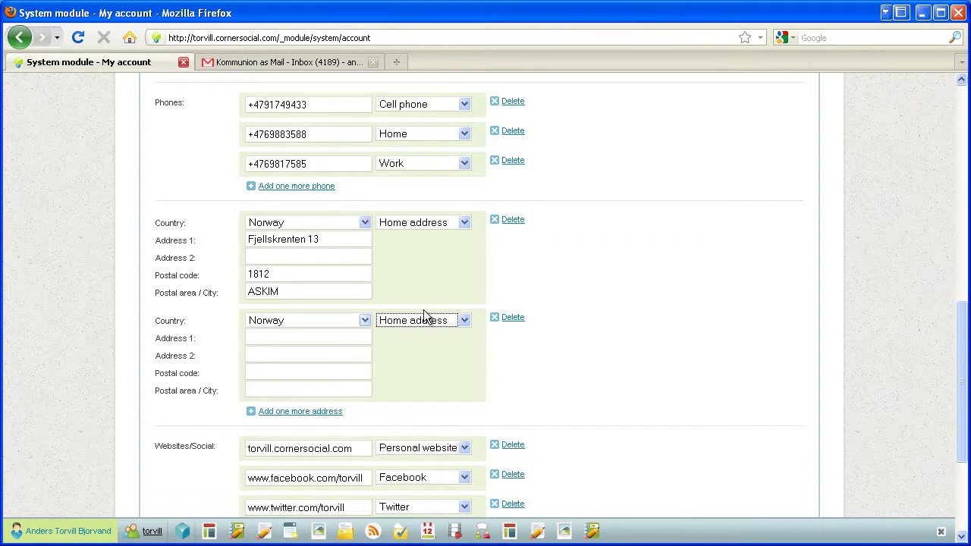
click(430, 321)
click(443, 371)
Enter the work street address and postal code, then save the contact information
click(267, 339)
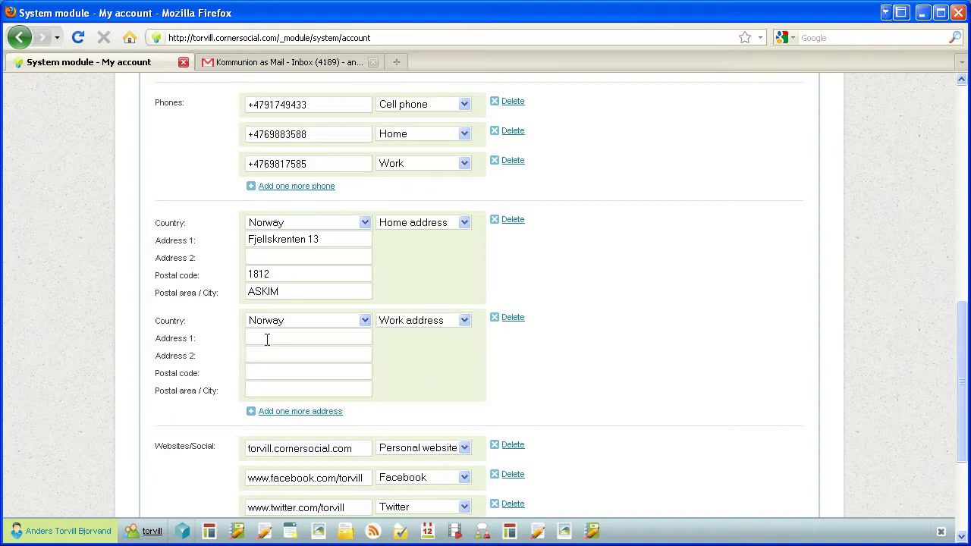
key(Tab)
text(1814)
key(Tab)
key(shift+Tab)
key(BackSpace)
text(1814)
key(Tab)
scroll(557, 377, down, 2)
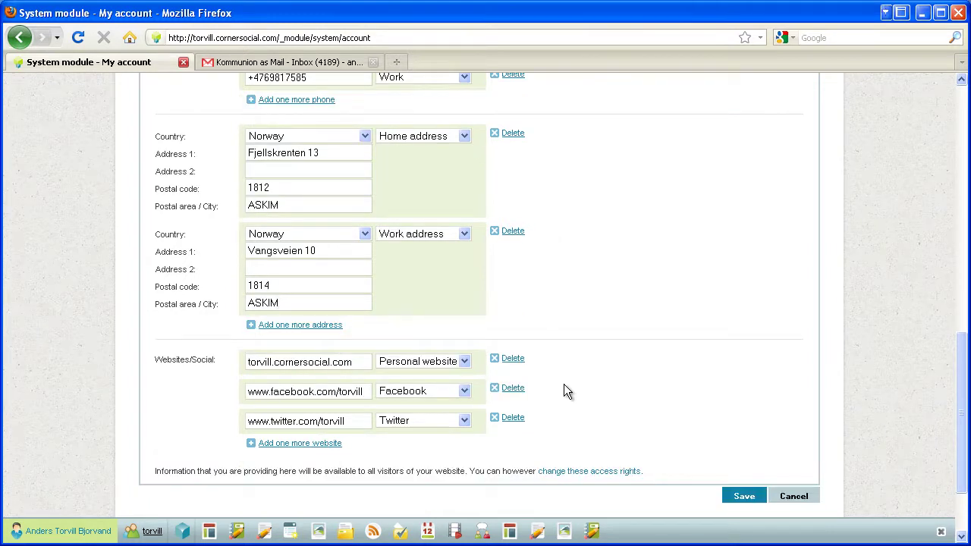
click(742, 497)
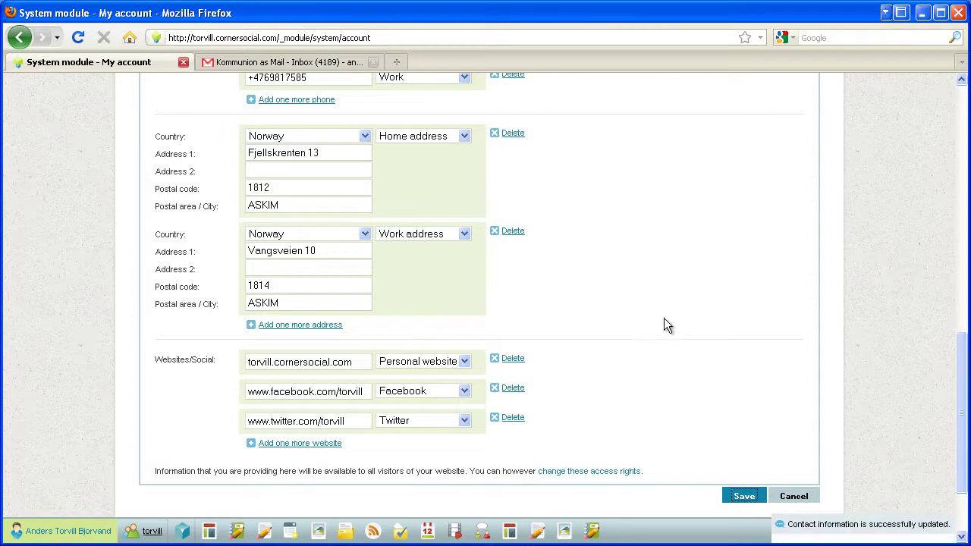
Scroll back to the top and go to the personal home page from the Personal menu
scroll(665, 324, up, 10)
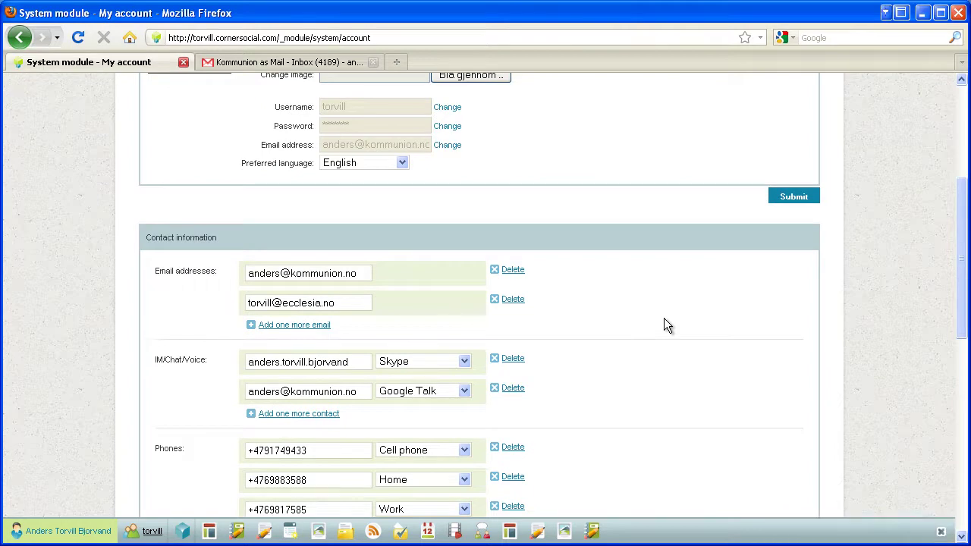
scroll(664, 325, up, 6)
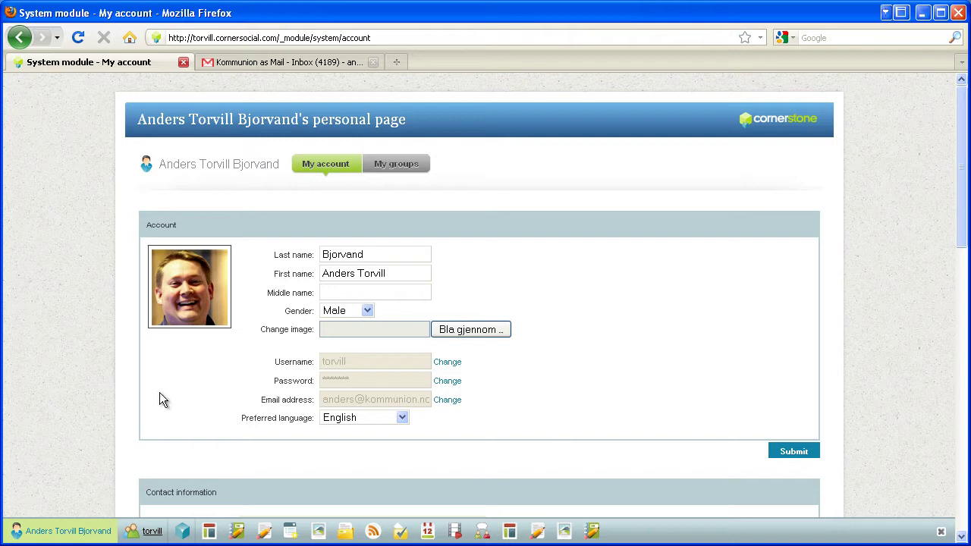
click(74, 530)
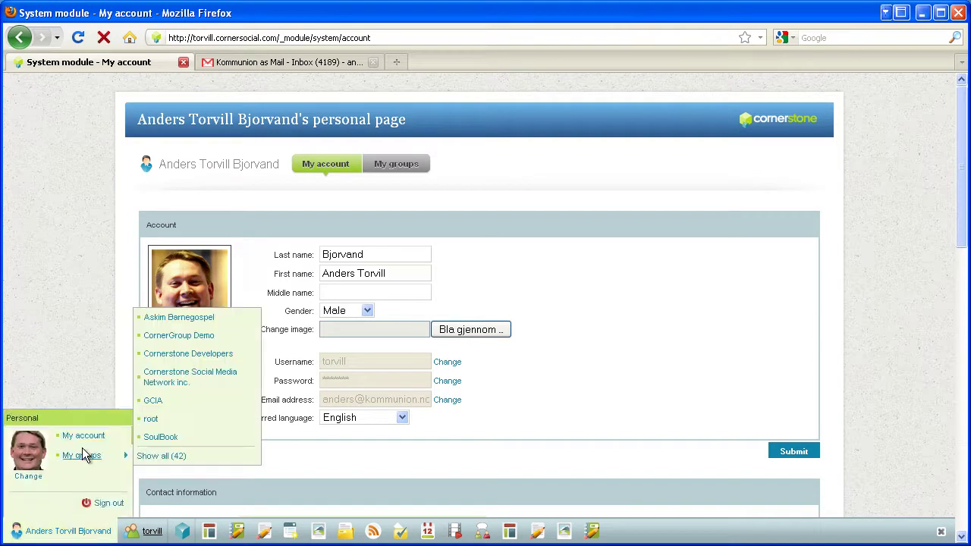
click(208, 531)
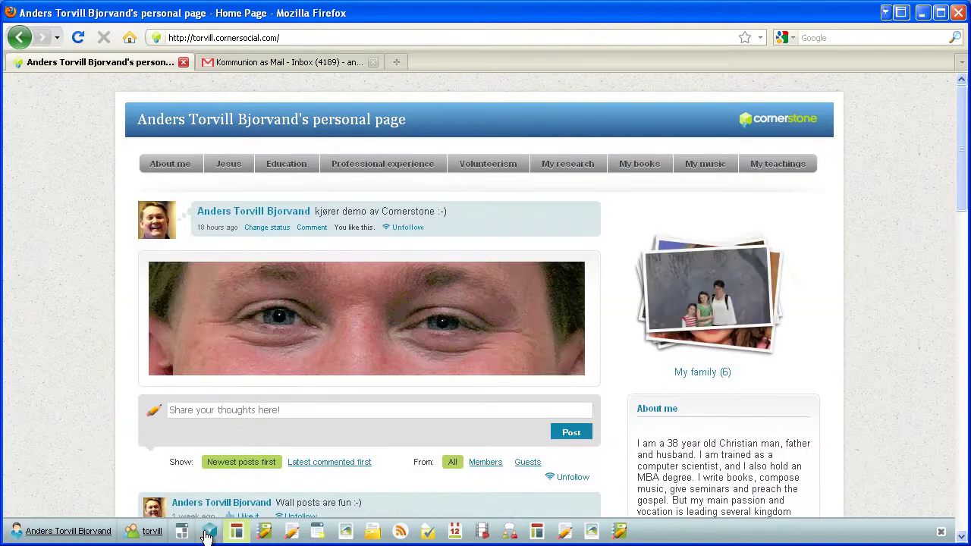
mouse_move(99, 532)
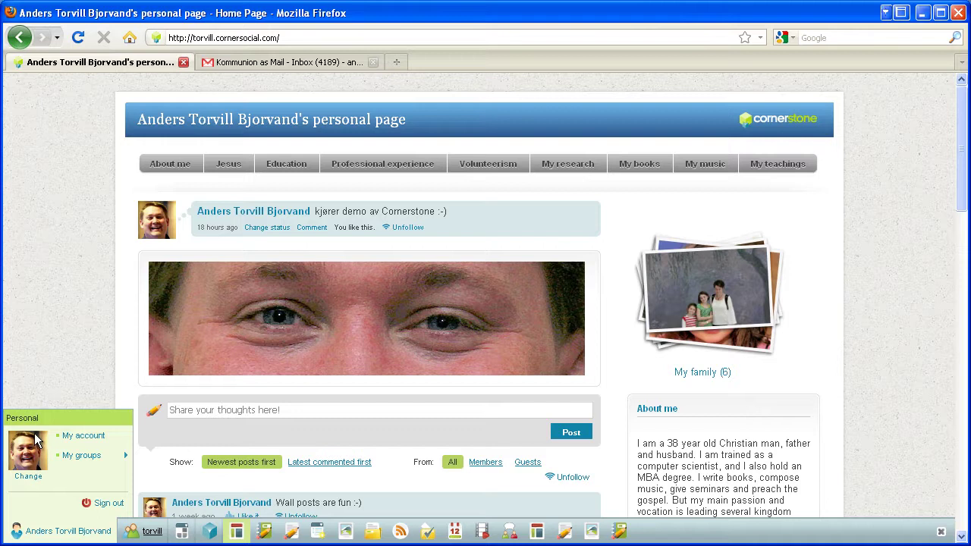
scroll(111, 301, down, 4)
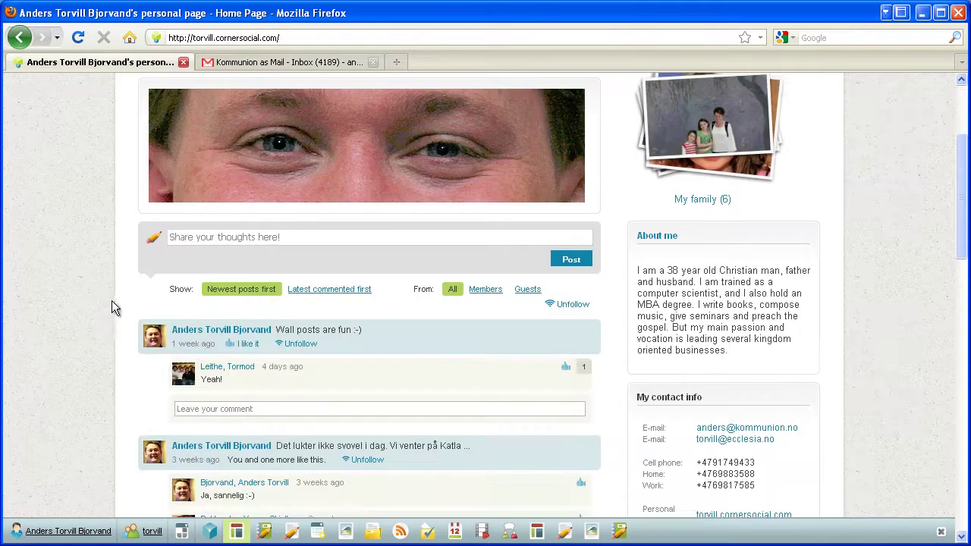
scroll(137, 349, down, 4)
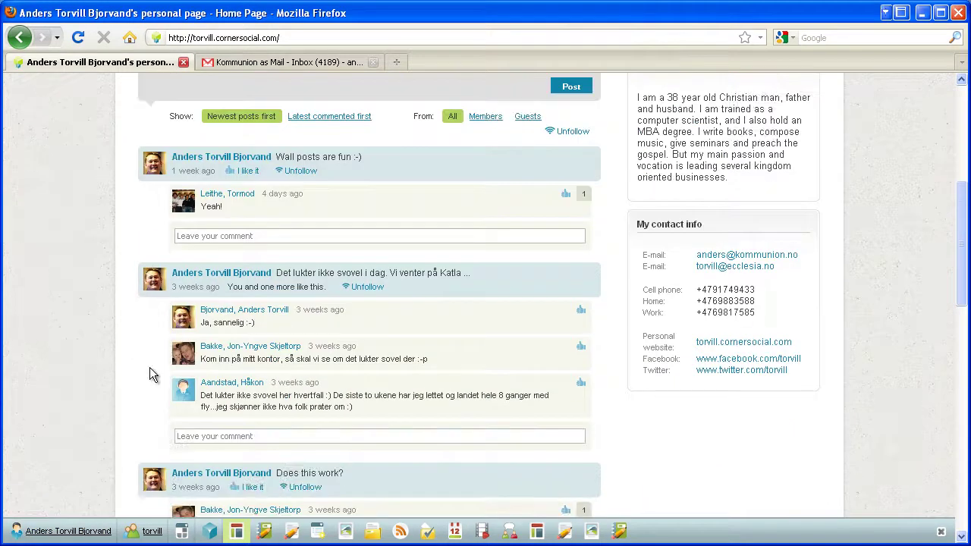
scroll(75, 426, up, 8)
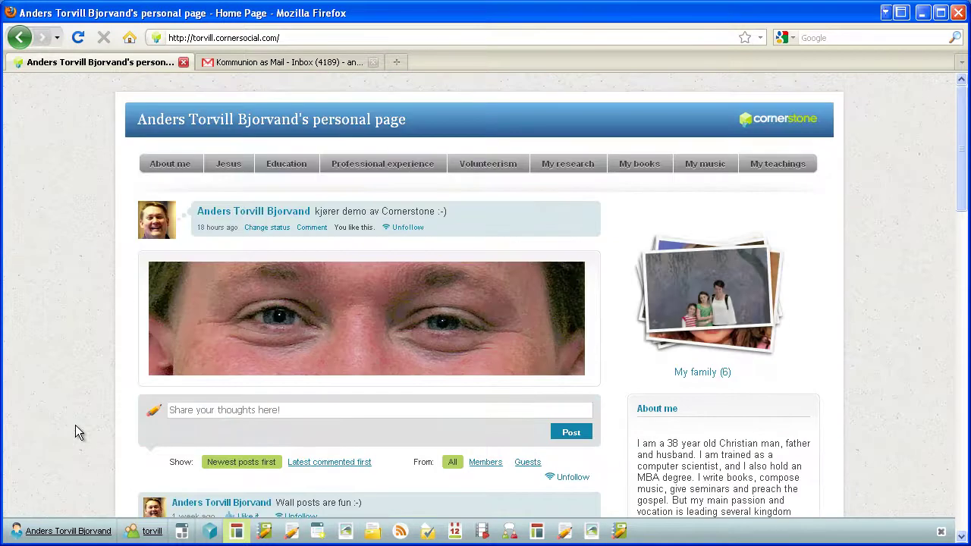